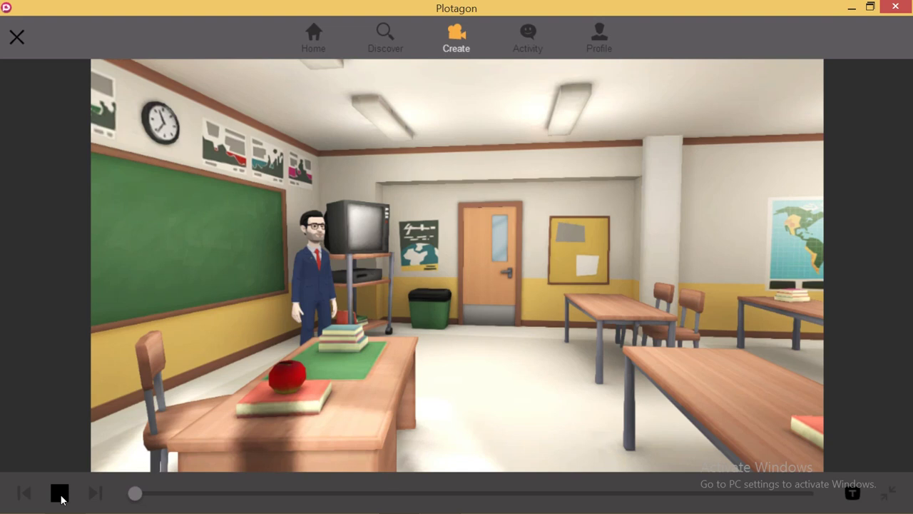
Switch to the empty story window and add a scene located at the Water cooler
mouse_move(407, 494)
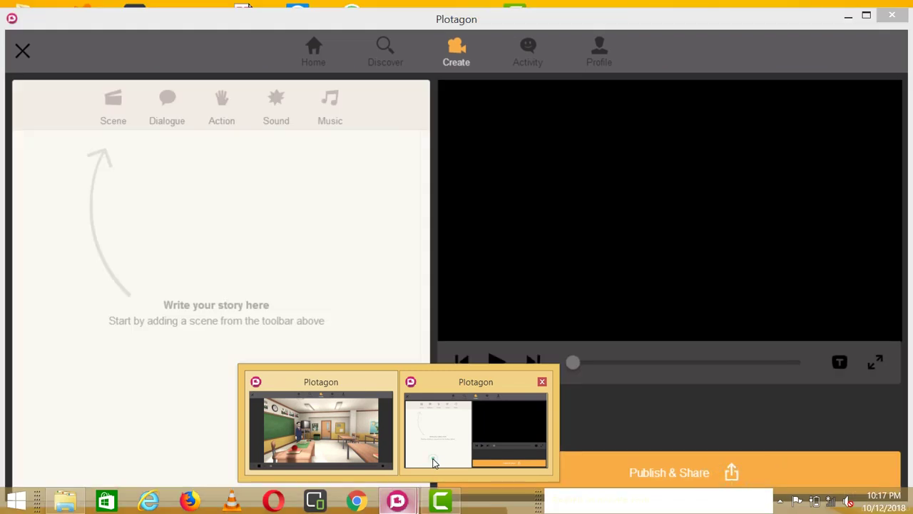
click(433, 462)
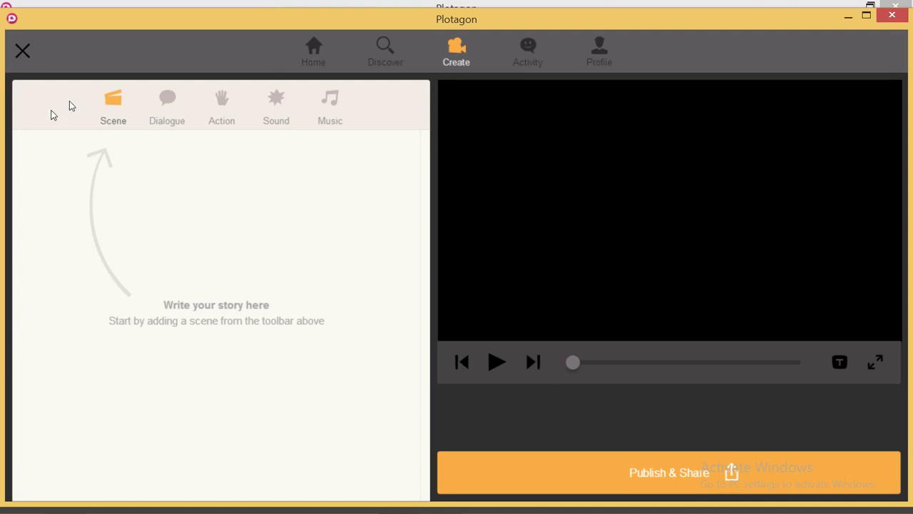
click(118, 108)
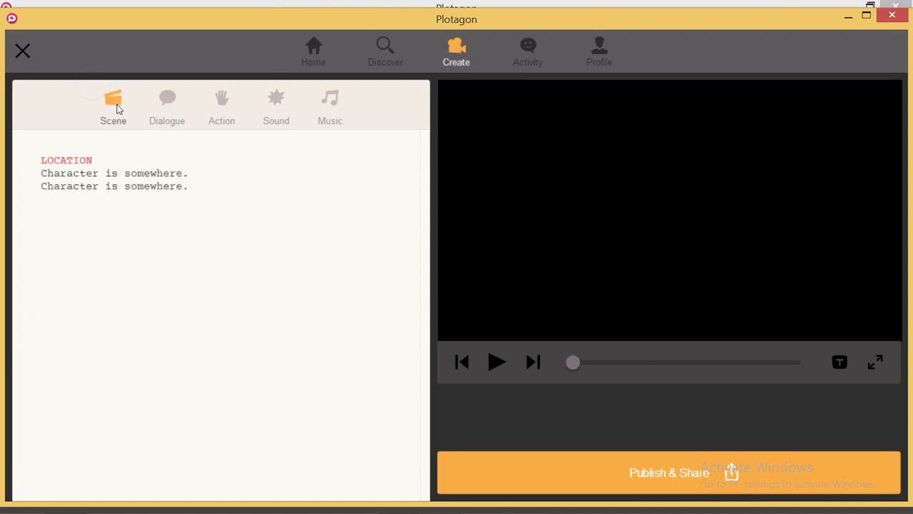
click(67, 161)
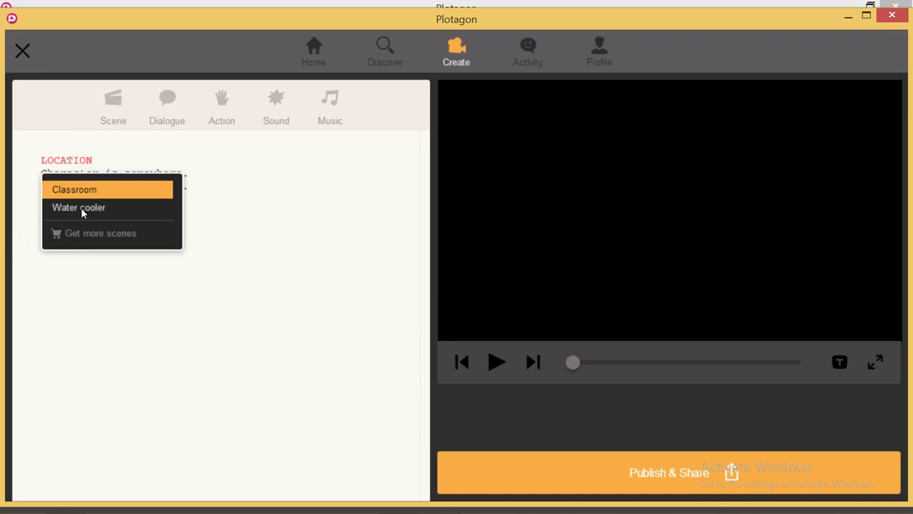
click(82, 211)
Cast kodo at the left of the copy machine and Jessica at the right in the Water cooler scene
click(81, 176)
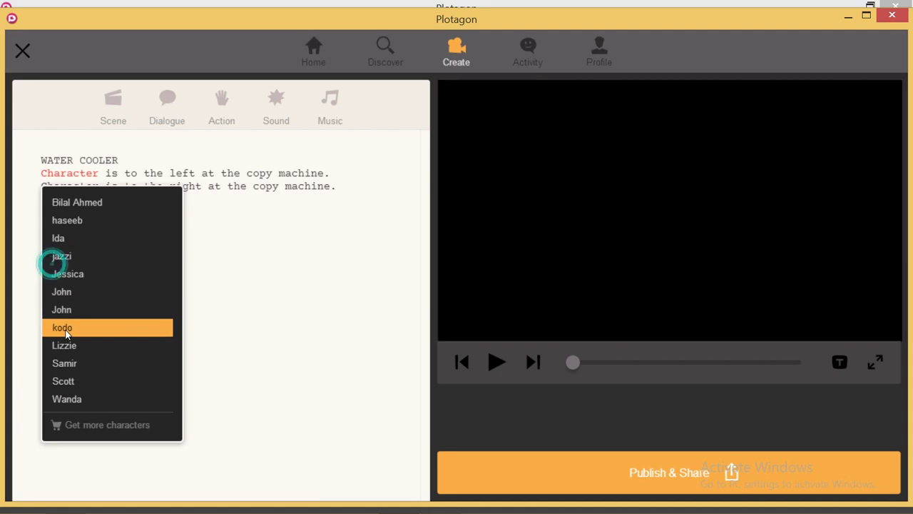
click(66, 328)
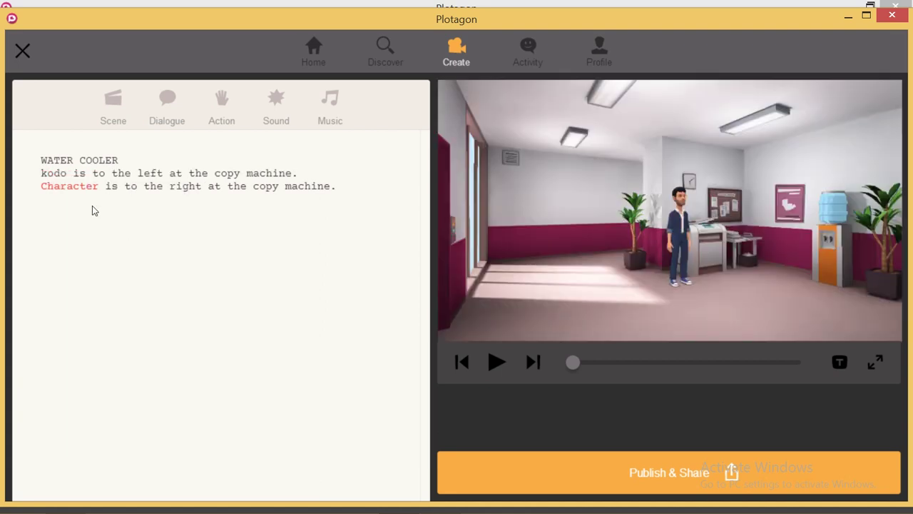
click(79, 188)
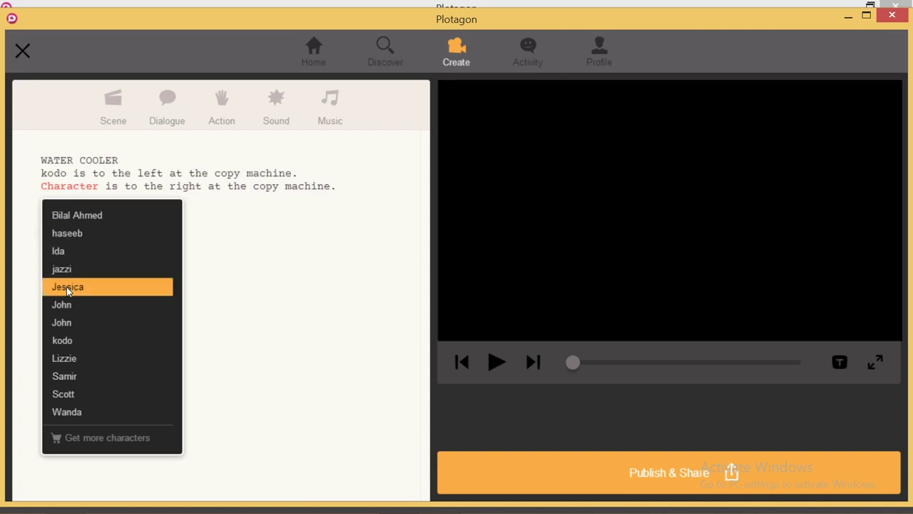
click(67, 287)
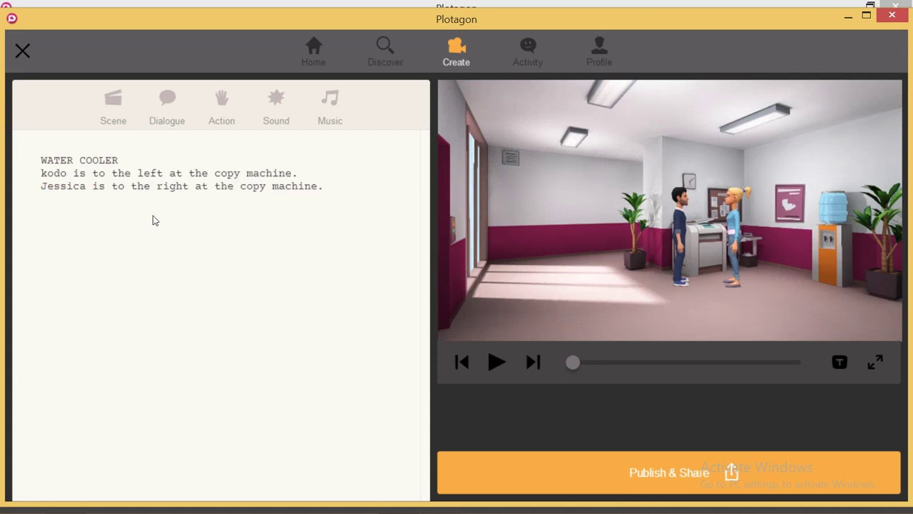
Add a dialogue block spoken by kodo and replace its placeholder text with "hi jessica"
click(166, 115)
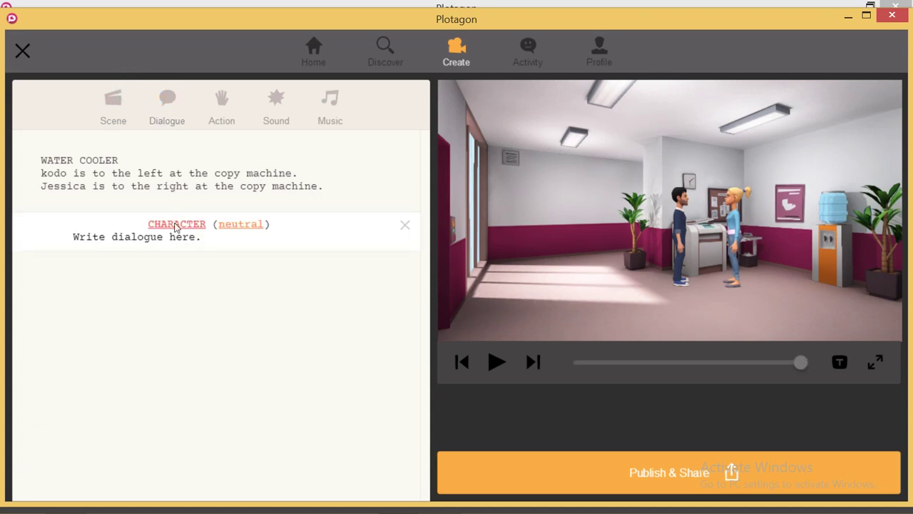
click(177, 227)
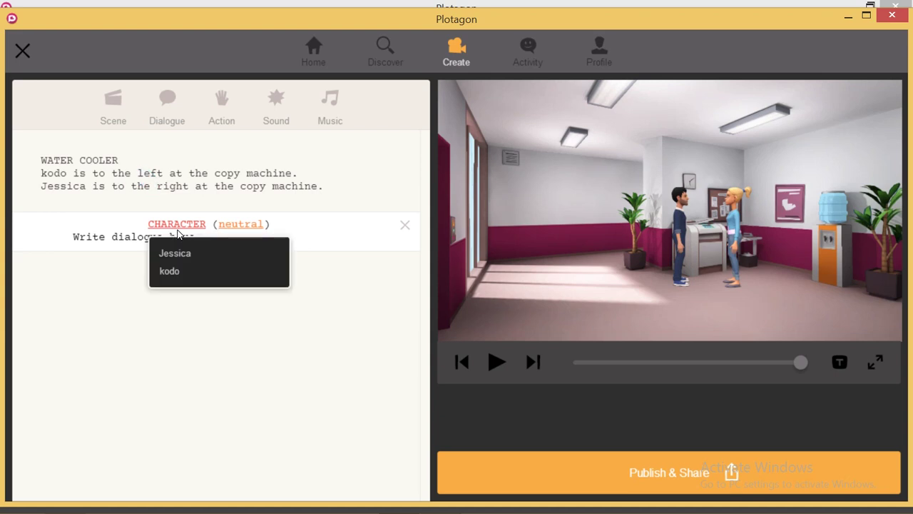
click(169, 272)
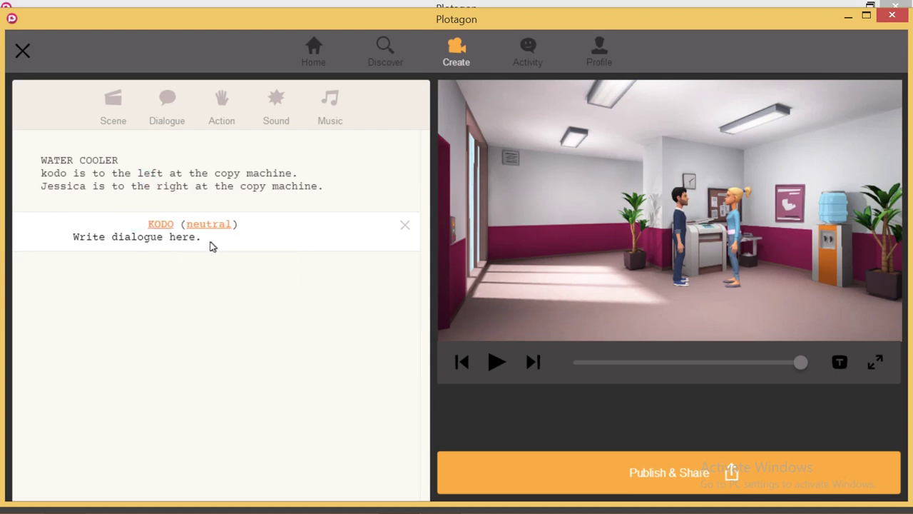
key(BackSpace)
key(BackSpace)
key(BackSpace)
key(BackSpace)
key(BackSpace)
key(BackSpace)
key(BackSpace)
key(BackSpace)
key(BackSpace)
key(BackSpace)
key(BackSpace)
key(BackSpace)
key(BackSpace)
key(BackSpace)
key(BackSpace)
key(BackSpace)
key(BackSpace)
key(BackSpace)
key(BackSpace)
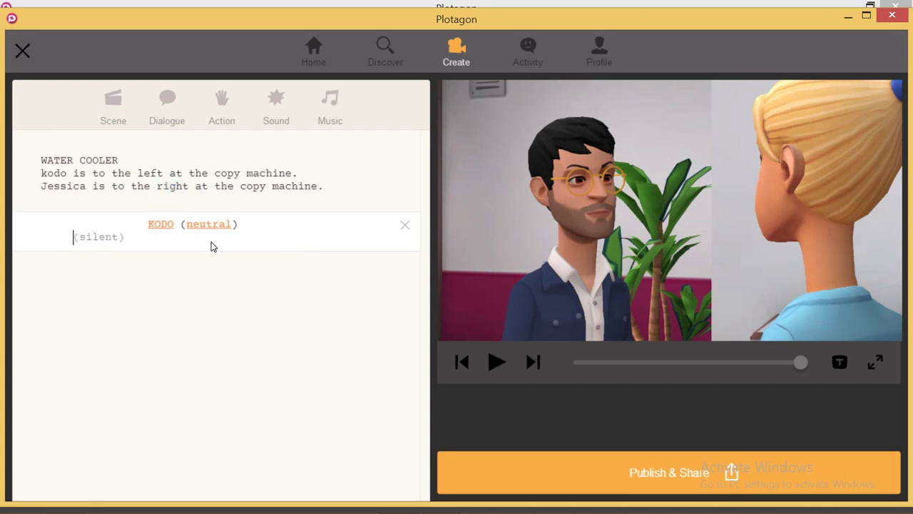
text(hi jessica)
Add a dialogue block for Jessica after kodo's greeting, replacing its placeholder text with "hi kodo"
click(181, 114)
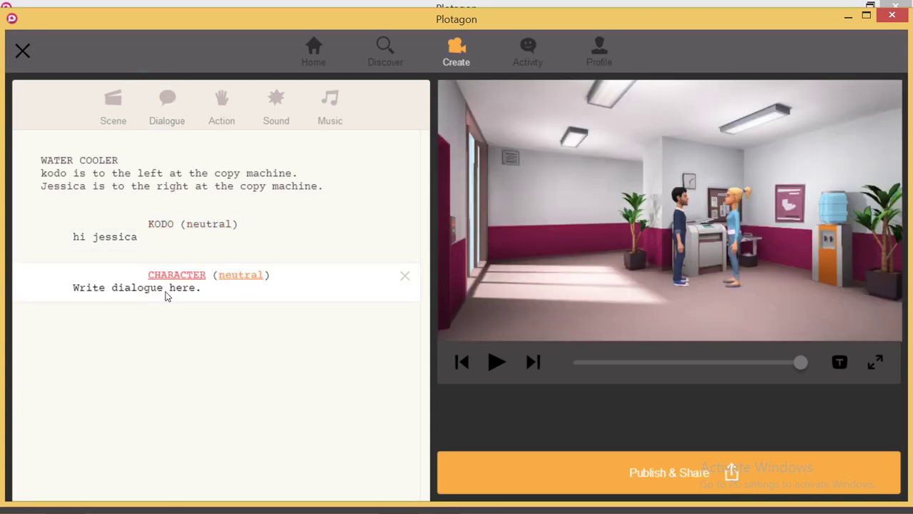
click(173, 278)
click(170, 303)
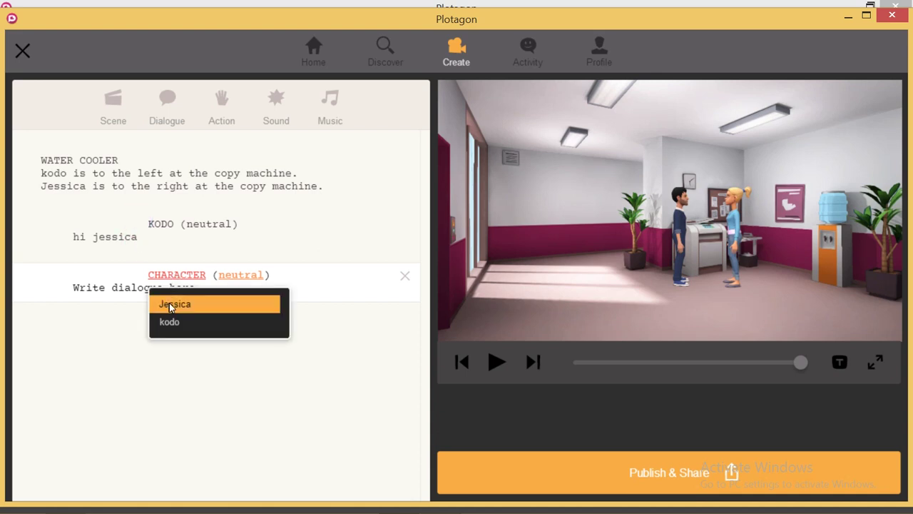
click(206, 288)
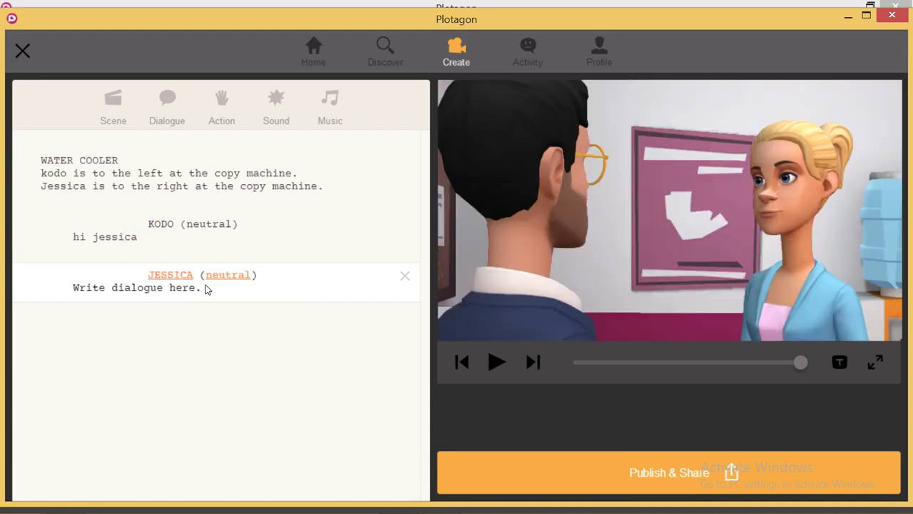
key(BackSpace)
key(BackSpace)
key(BackSpace)
key(BackSpace)
key(BackSpace)
key(BackSpace)
key(BackSpace)
key(BackSpace)
key(BackSpace)
key(BackSpace)
key(BackSpace)
key(BackSpace)
key(BackSpace)
key(BackSpace)
key(BackSpace)
key(BackSpace)
key(BackSpace)
key(BackSpace)
key(BackSpace)
key(BackSpace)
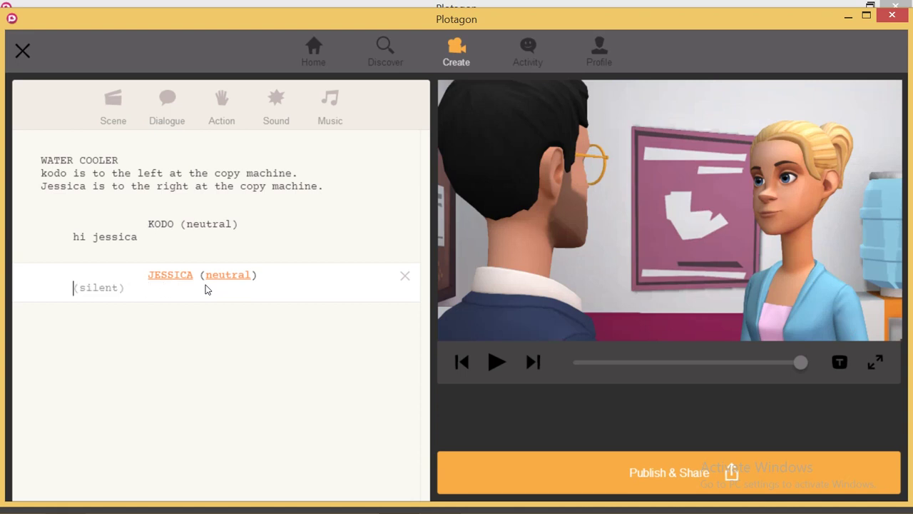
text(hi kodo)
Add an action after the greetings in which Jessica does a Handshake with kodo
click(221, 117)
click(221, 118)
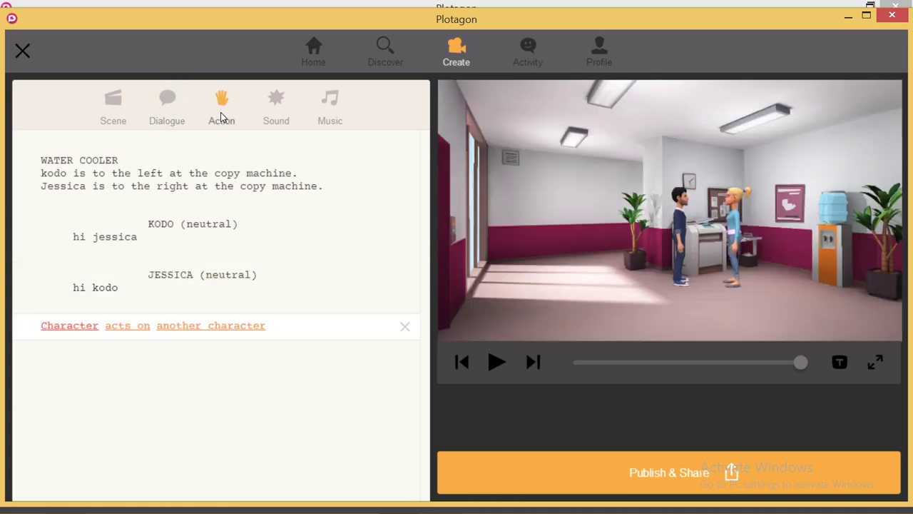
click(76, 325)
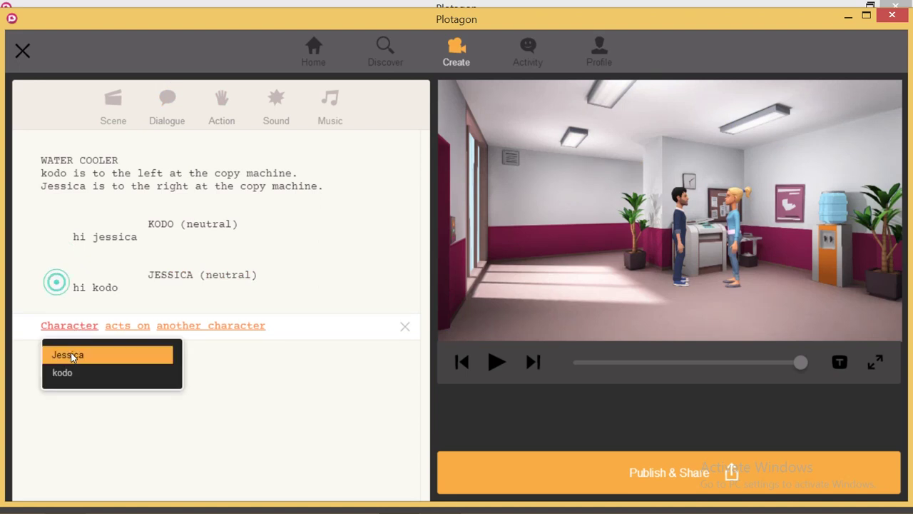
click(72, 356)
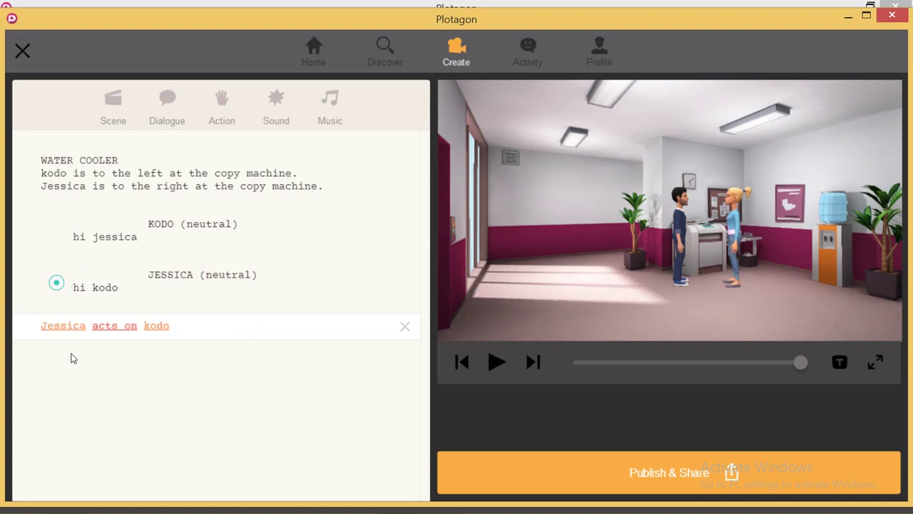
click(109, 328)
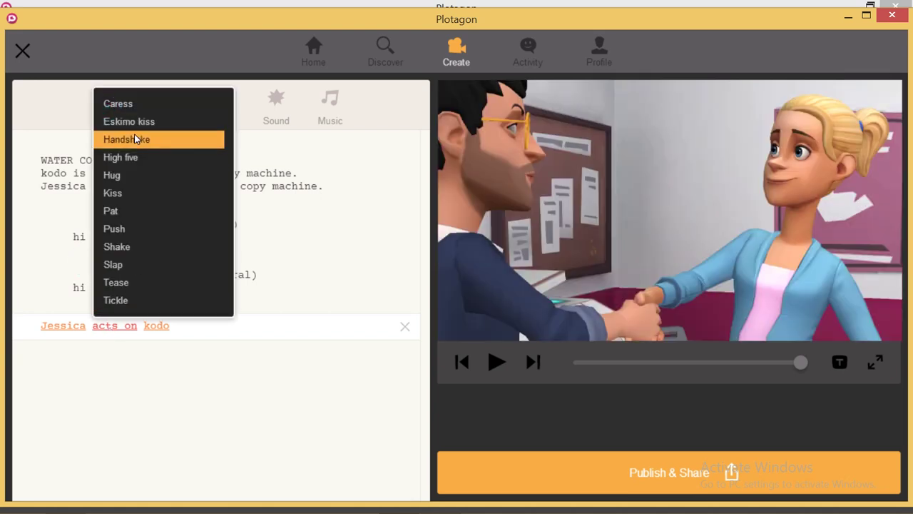
click(135, 139)
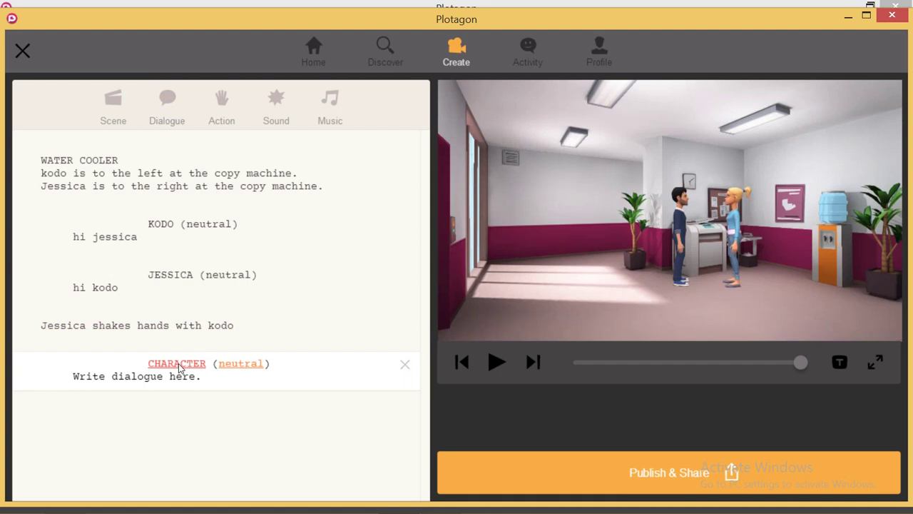
Give the dialogue block after the handshake to Jessica and write "how are you kodo." as its text
click(178, 363)
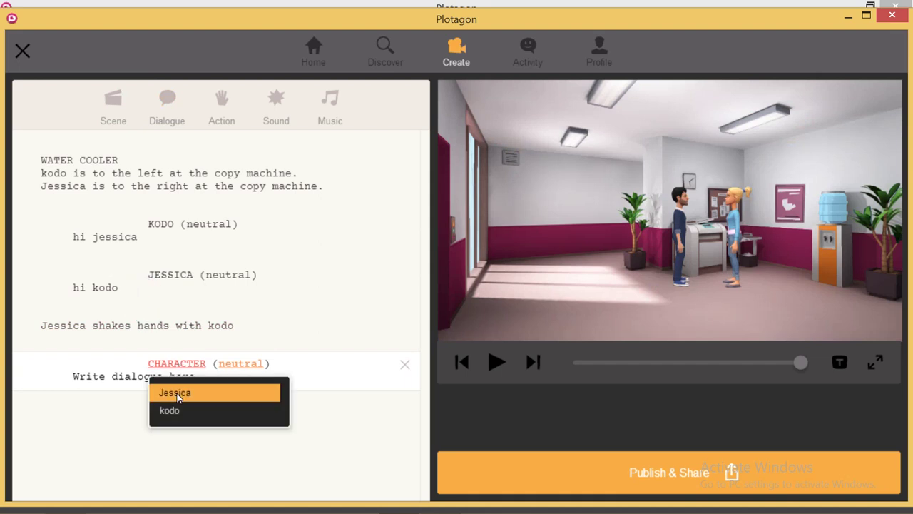
click(179, 393)
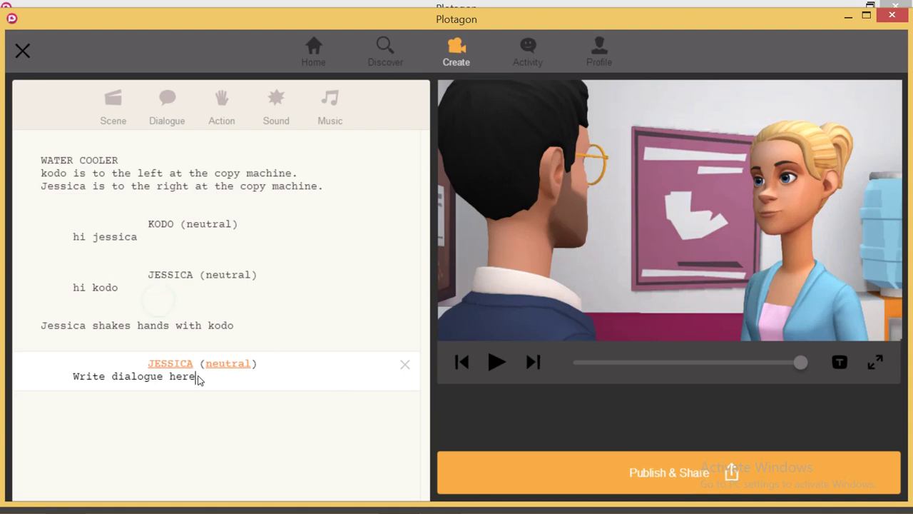
key(BackSpace)
key(BackSpace)
key(BackSpace)
key(BackSpace)
key(BackSpace)
key(BackSpace)
key(BackSpace)
key(BackSpace)
key(BackSpace)
key(BackSpace)
key(BackSpace)
key(BackSpace)
key(BackSpace)
key(BackSpace)
key(BackSpace)
key(BackSpace)
key(BackSpace)
key(BackSpace)
key(BackSpace)
text(how r.)
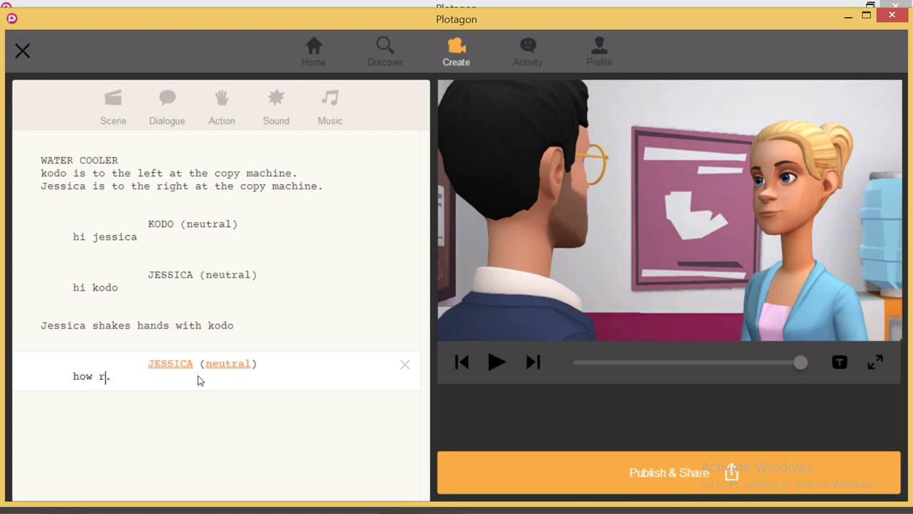
key(BackSpace)
text(are you kodo)
Add a reply block spoken by kodo with the text "i am fine jessica" in place of the placeholder
click(170, 112)
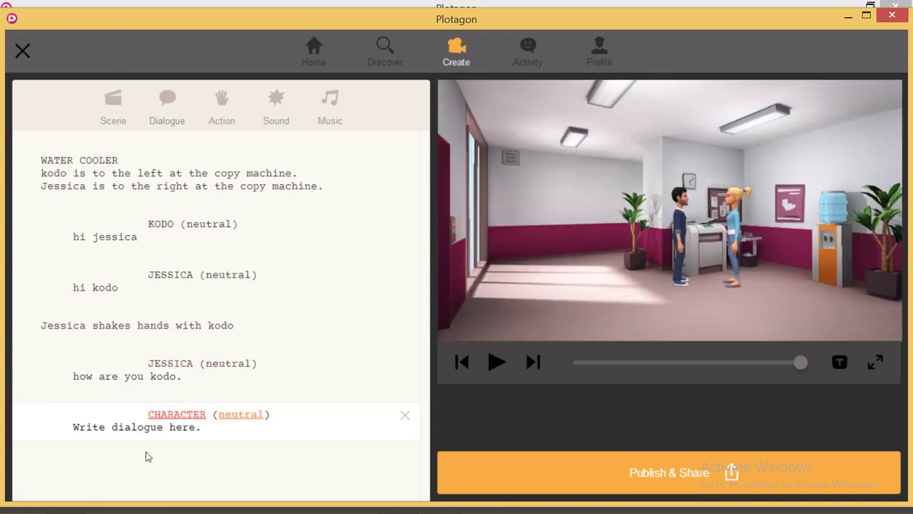
click(177, 419)
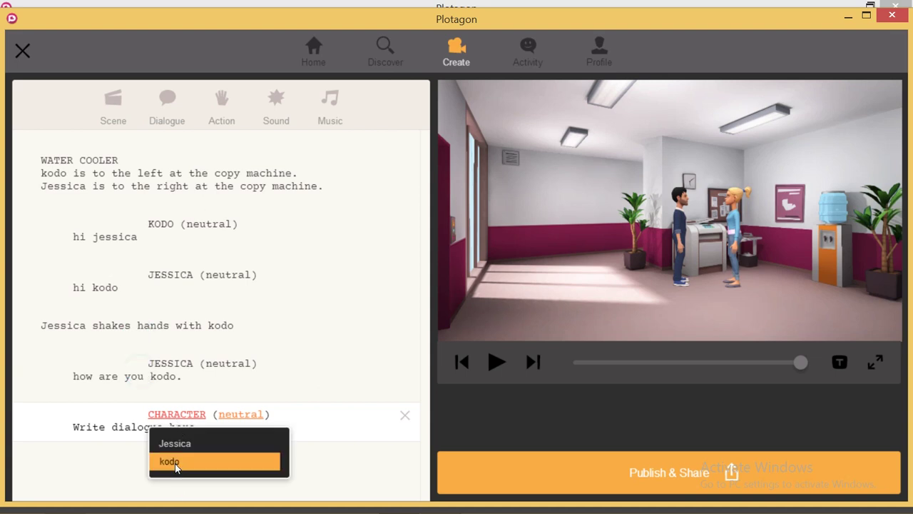
click(177, 462)
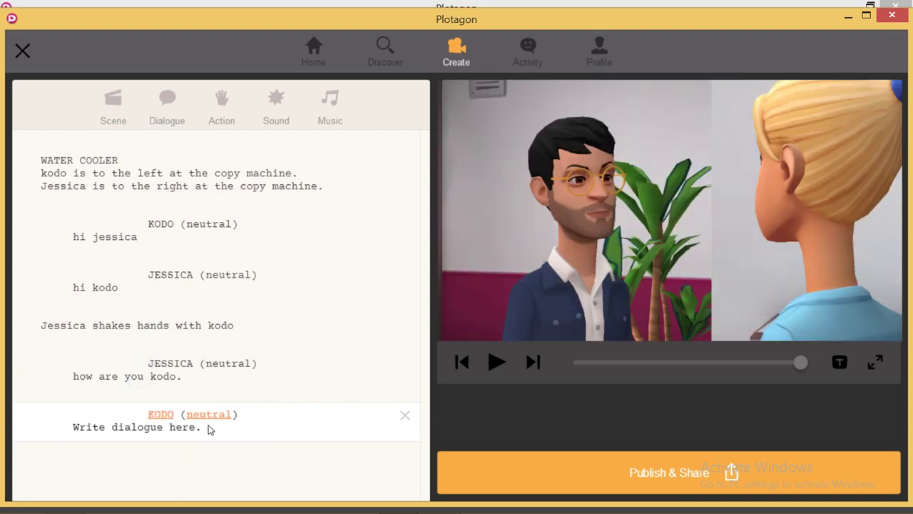
key(BackSpace)
key(BackSpace)
key(BackSpace)
key(BackSpace)
key(BackSpace)
key(BackSpace)
key(BackSpace)
key(BackSpace)
key(BackSpace)
key(BackSpace)
key(BackSpace)
key(BackSpace)
key(BackSpace)
key(BackSpace)
key(BackSpace)
key(BackSpace)
key(BackSpace)
key(BackSpace)
key(BackSpace)
key(BackSpace)
text(i am )
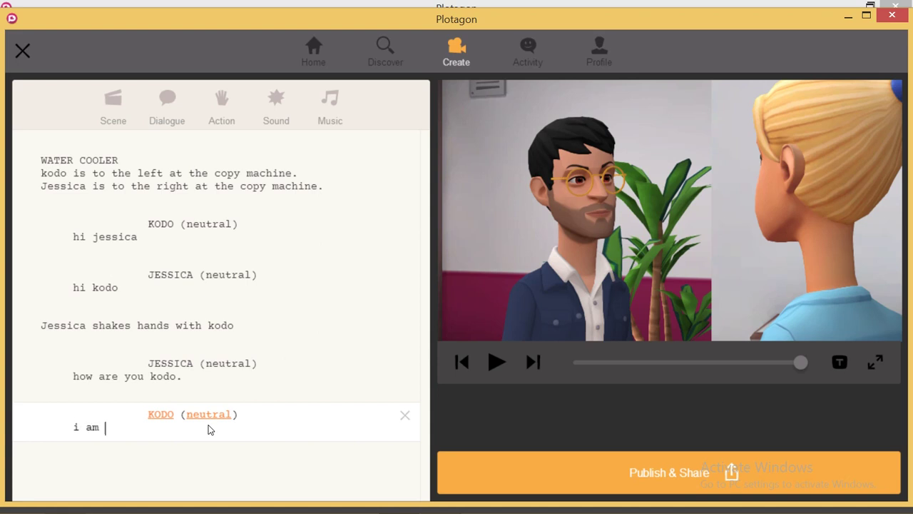
text(fine jessica)
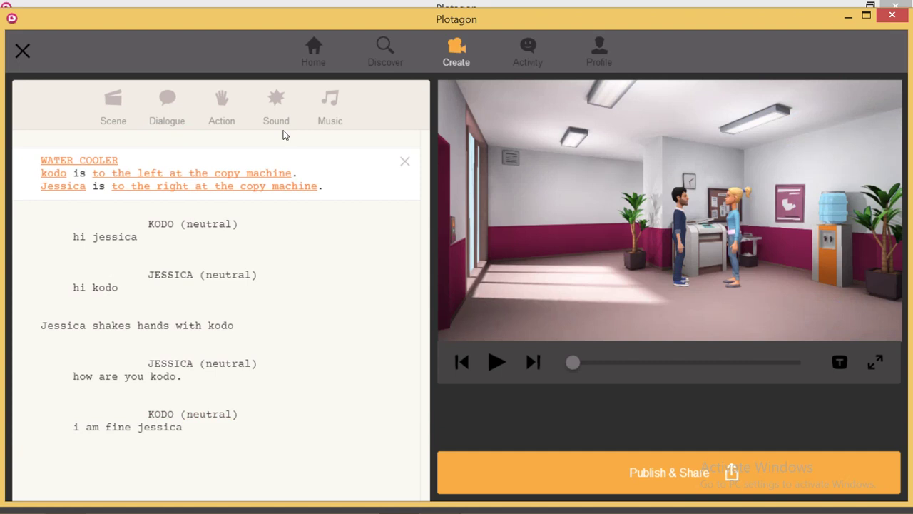
Insert a single music cue right after the scene heading, set to Happy music, and remove the duplicate cue
click(332, 122)
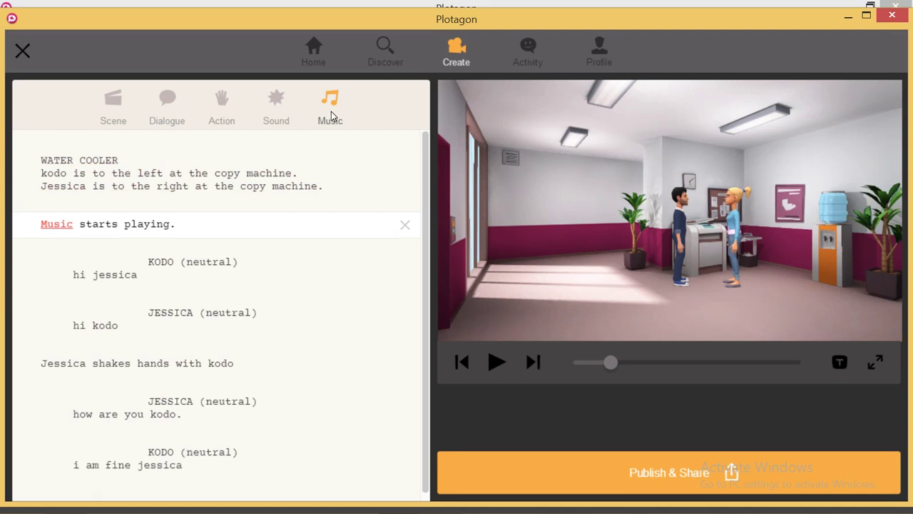
click(330, 113)
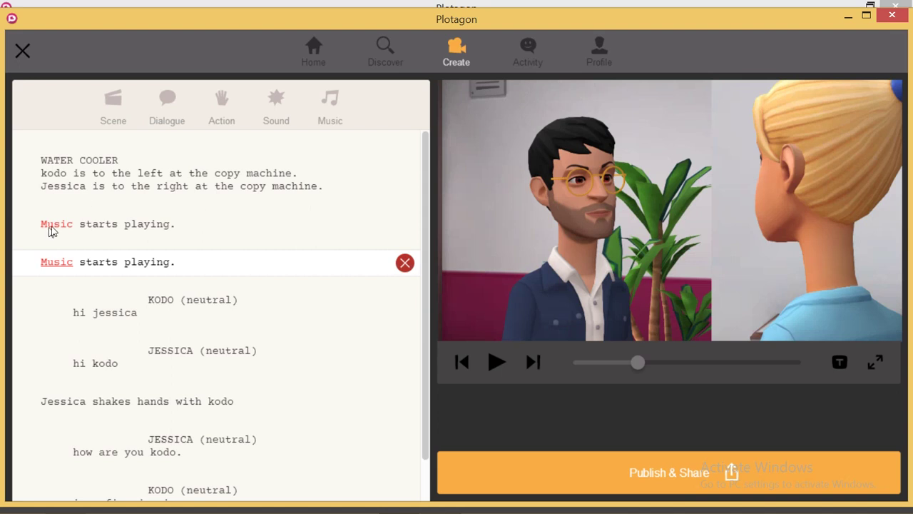
key(Delete)
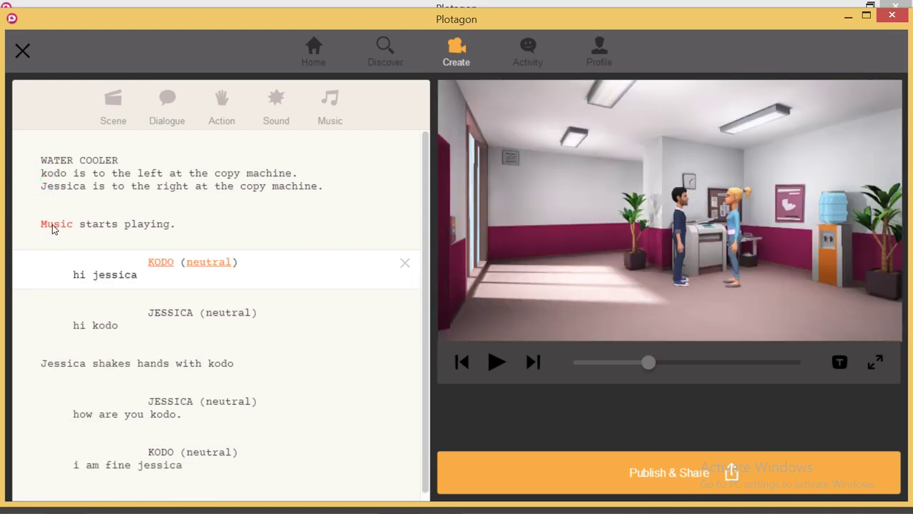
click(52, 227)
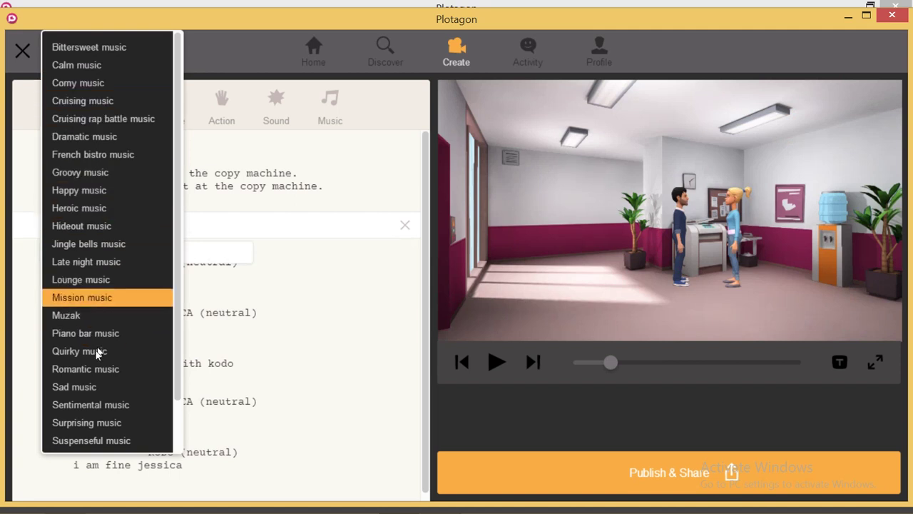
click(86, 192)
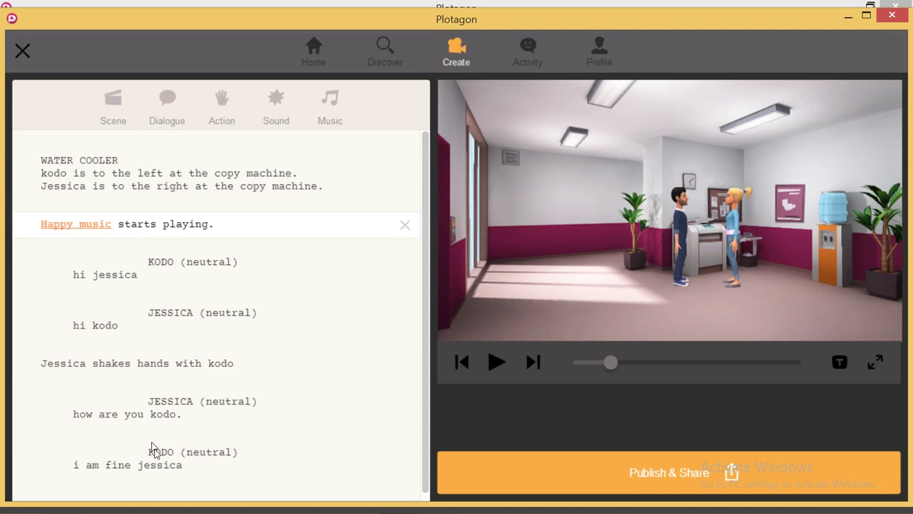
Add an action after kodo's "i am fine jessica" line in which Jessica does a Slap on kodo
click(166, 460)
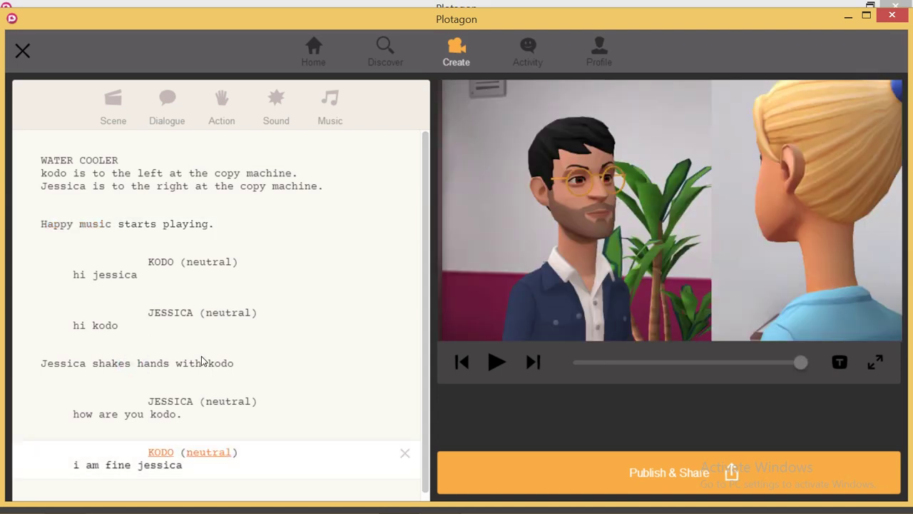
click(223, 111)
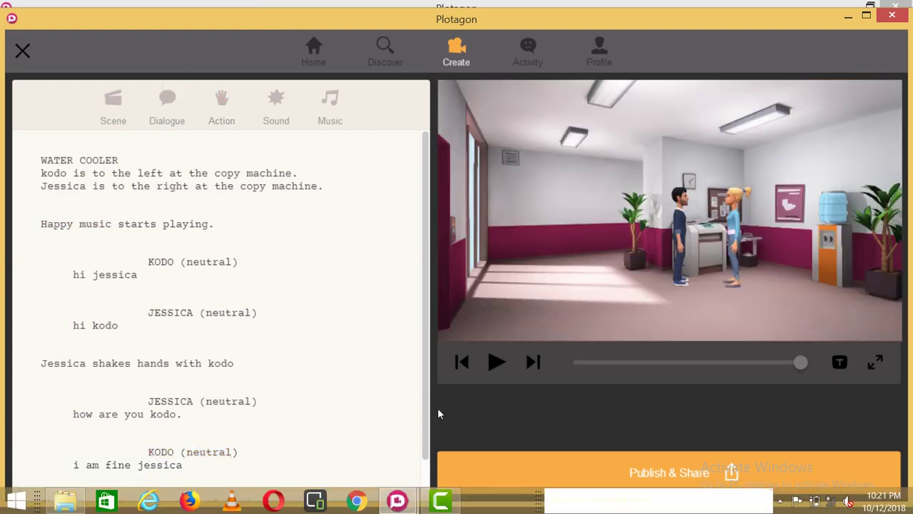
scroll(425, 480, down, 1)
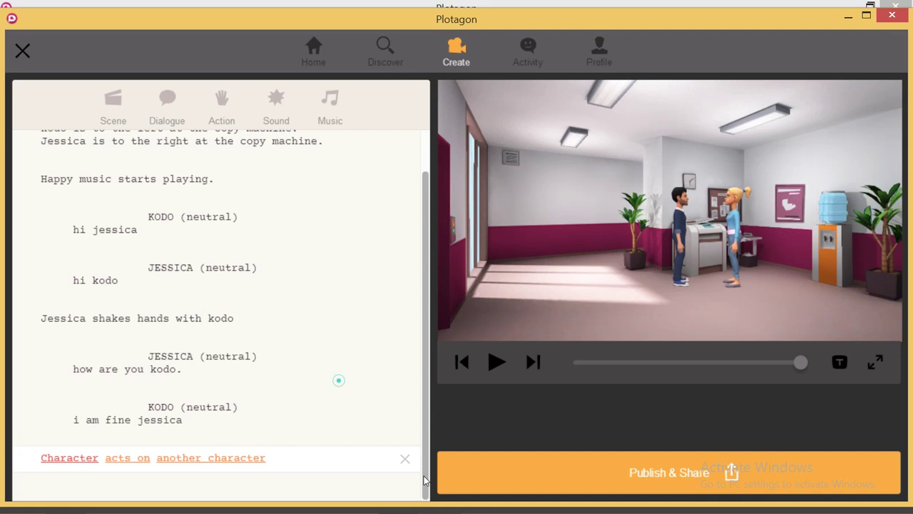
click(61, 459)
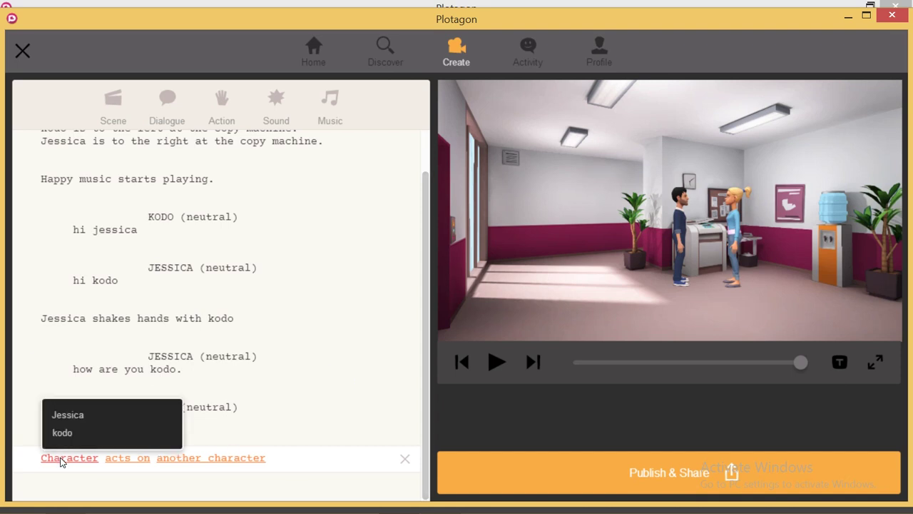
click(86, 415)
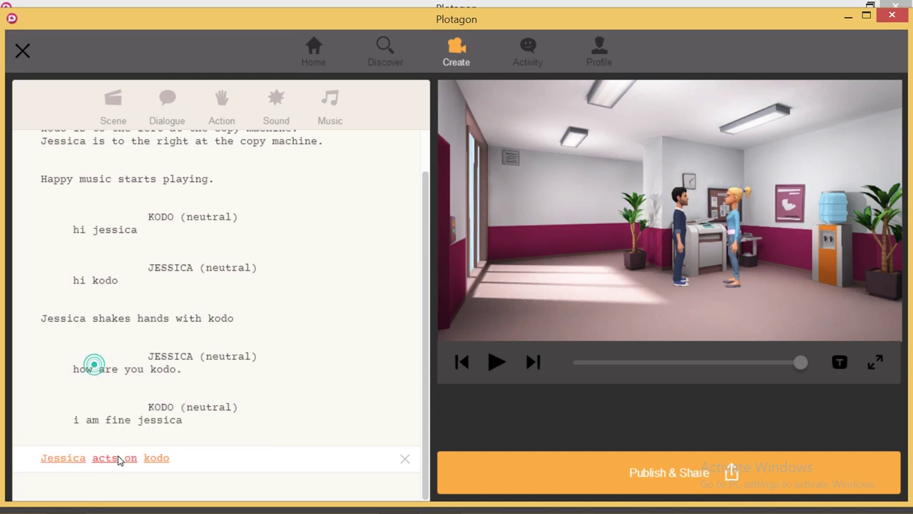
click(122, 459)
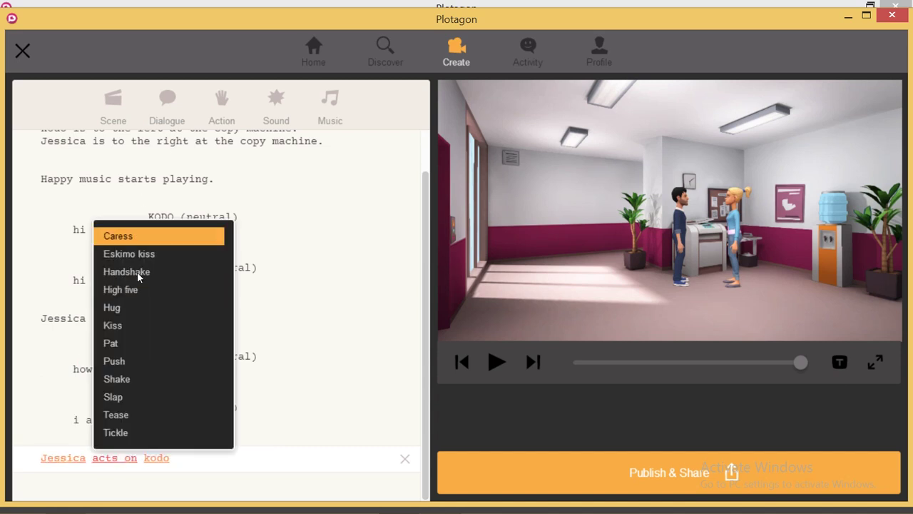
click(120, 401)
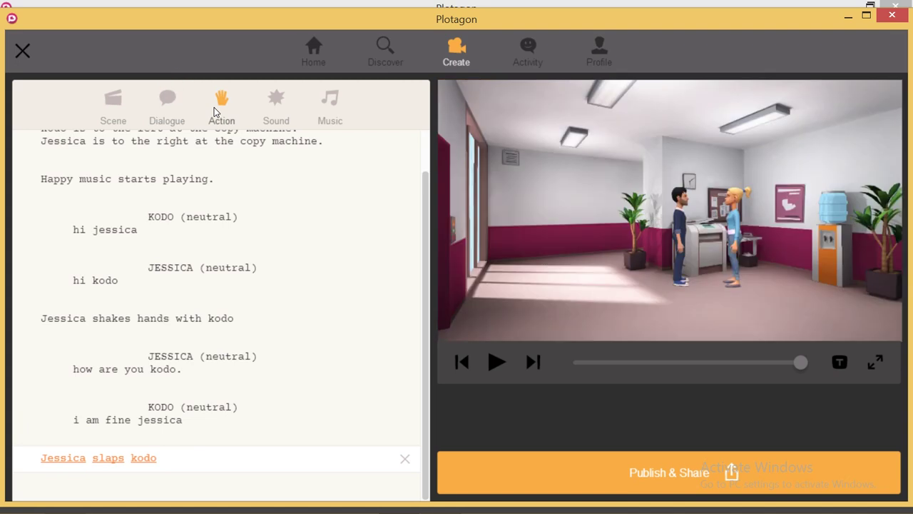
Add another action below the slap in which kodo does a Tease on Jessica
click(214, 107)
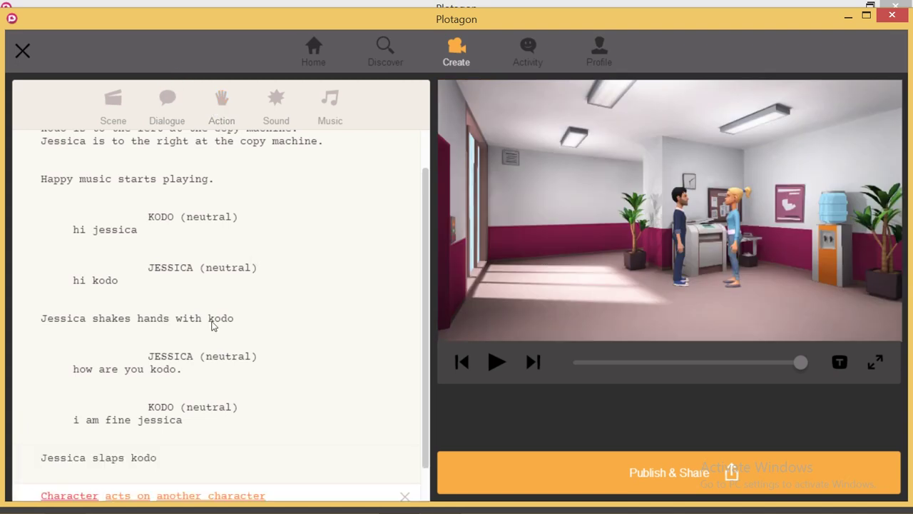
click(69, 495)
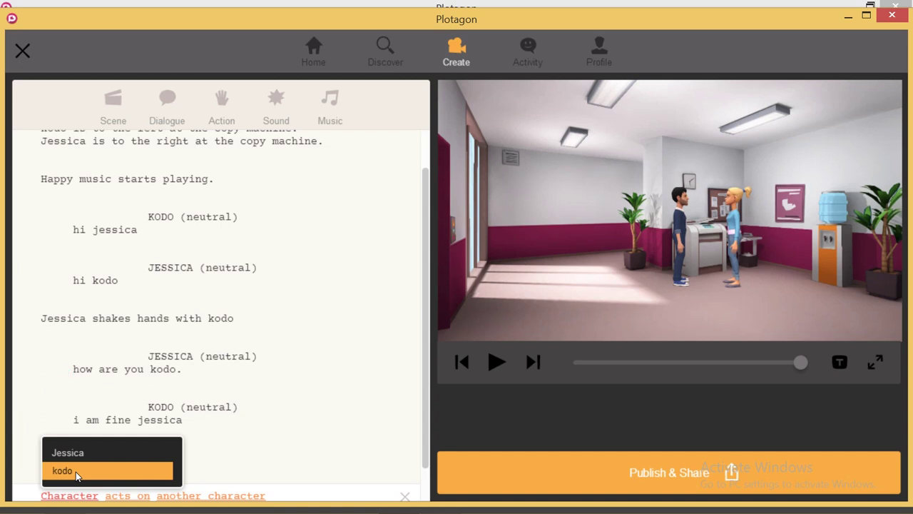
click(75, 471)
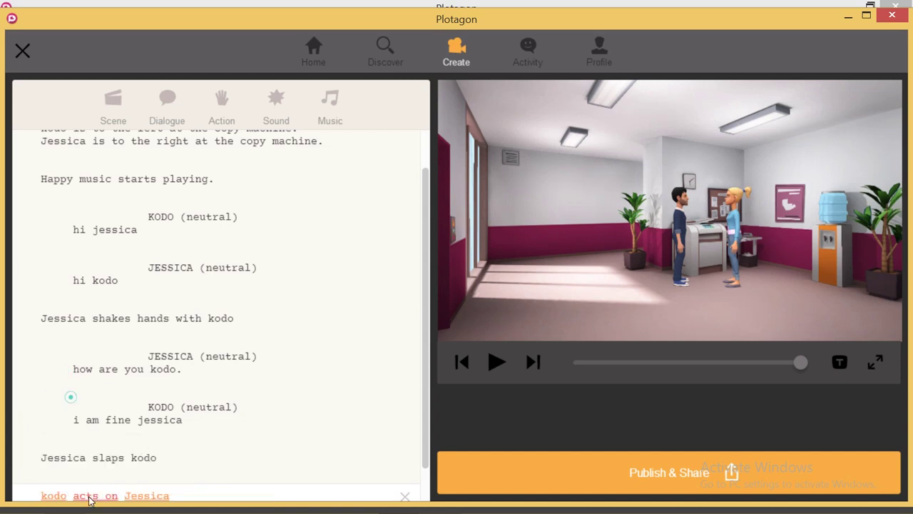
click(87, 496)
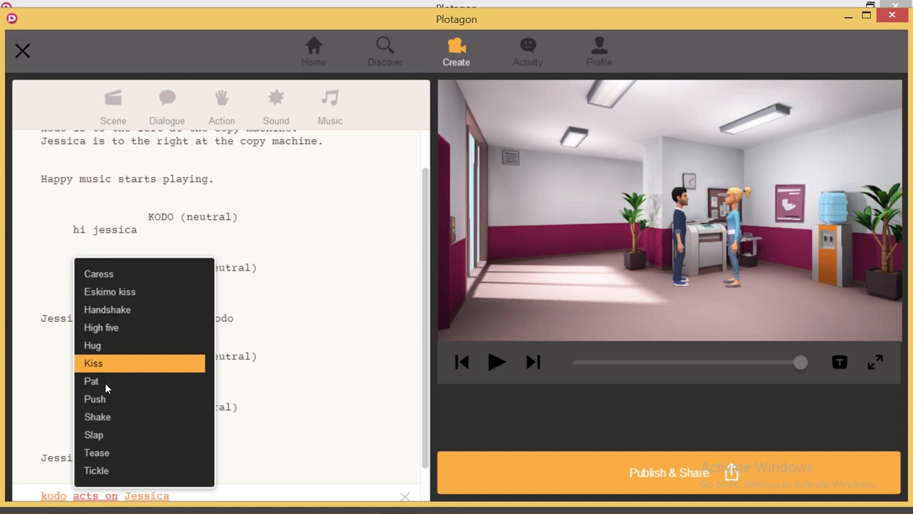
click(97, 454)
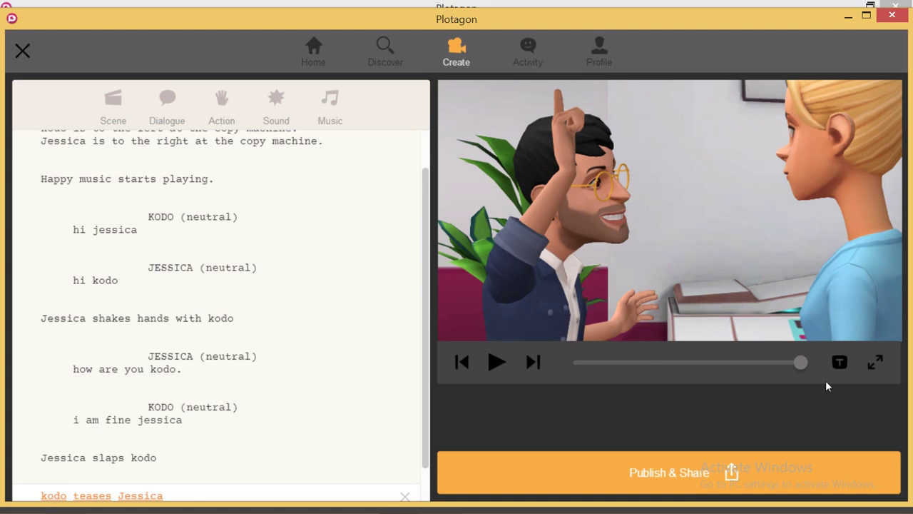
Expand the story preview to the large view and play the animation from the beginning
click(876, 361)
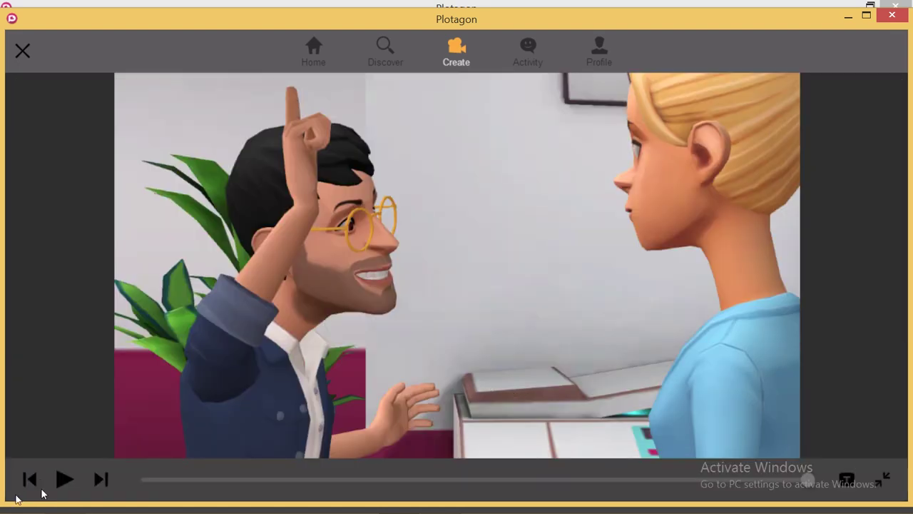
click(63, 481)
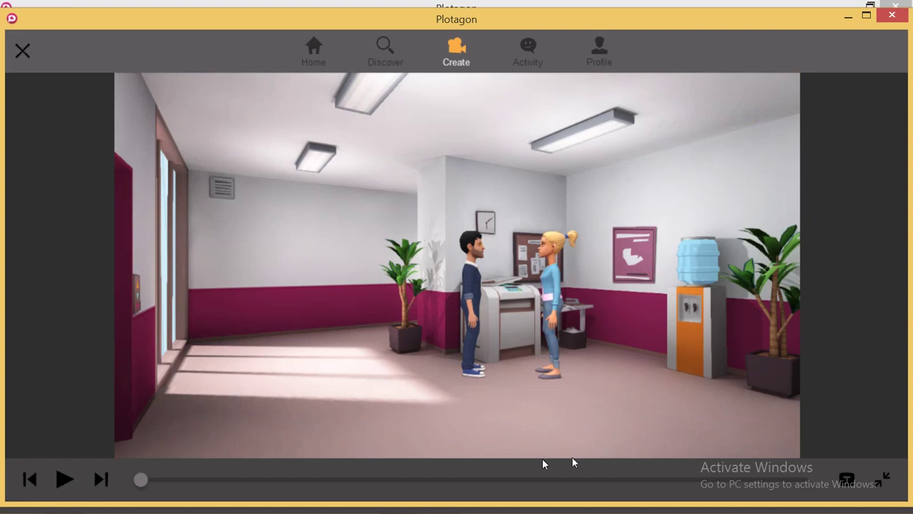
click(66, 479)
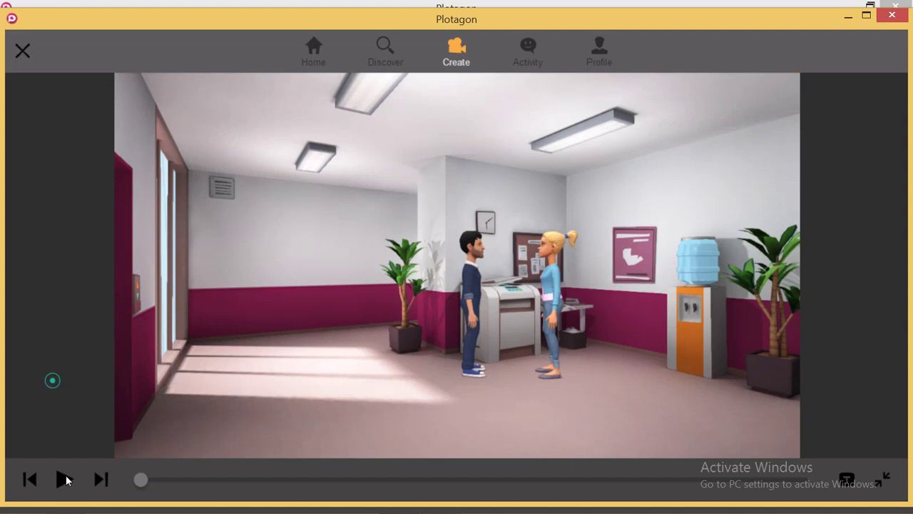